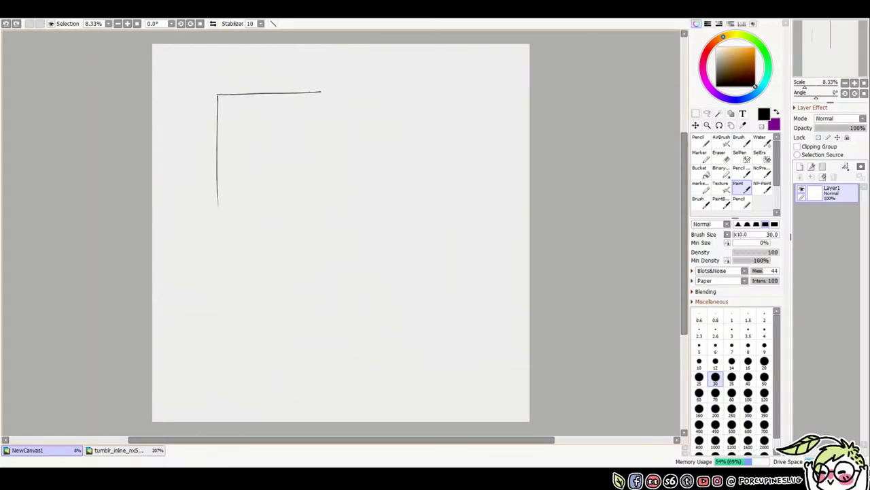
Sketch the first thumbnail frame with a lantern house on slanted legs and a roof finial
{"action": "left_click_drag", "start_coordinate": [323, 235], "coordinate": [213, 235]}
{"action": "scroll", "coordinate": [270, 211], "scroll_direction": "up", "scroll_amount": 1}
{"action": "left_click_drag", "start_coordinate": [307, 80], "coordinate": [310, 257]}
{"action": "left_click_drag", "start_coordinate": [261, 204], "coordinate": [268, 256]}
{"action": "key", "text": "ctrl+z"}
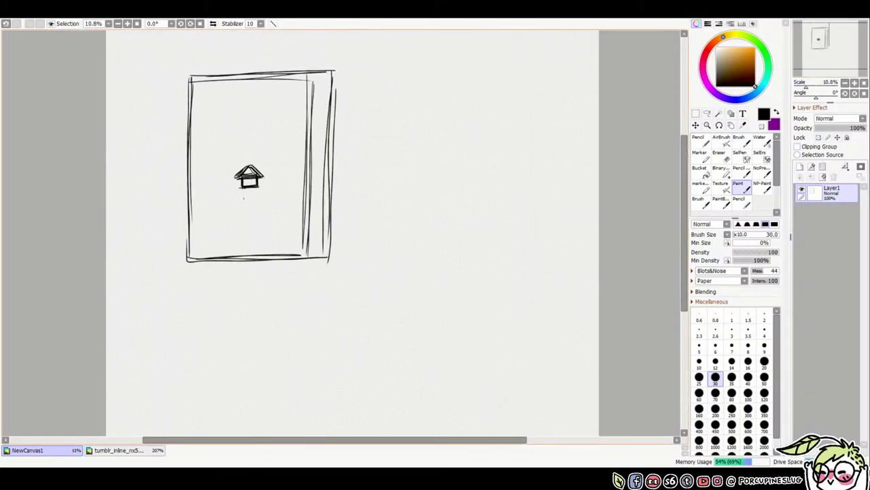
{"action": "left_click_drag", "start_coordinate": [243, 197], "coordinate": [233, 259]}
{"action": "left_click_drag", "start_coordinate": [258, 197], "coordinate": [268, 255]}
{"action": "left_click_drag", "start_coordinate": [255, 171], "coordinate": [258, 163]}
{"action": "left_click_drag", "start_coordinate": [261, 211], "coordinate": [270, 257]}
{"action": "left_click_drag", "start_coordinate": [240, 216], "coordinate": [231, 251]}
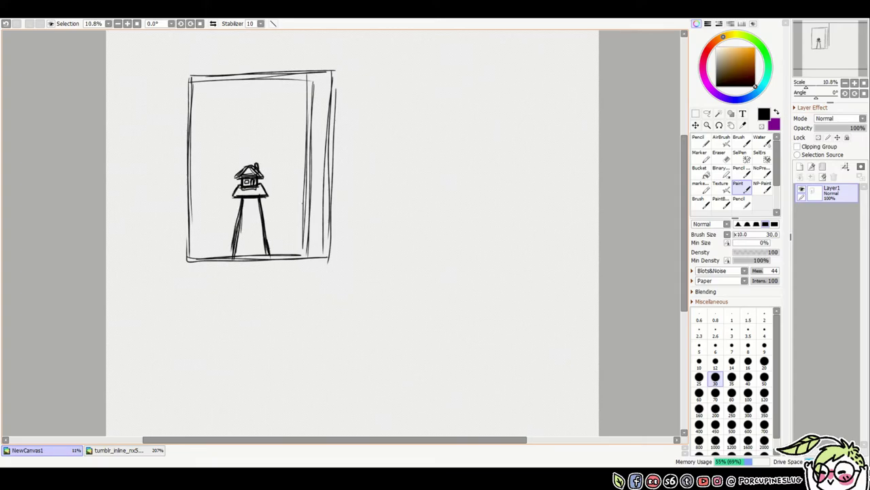
Rough in the spiky creature's head, neck and body behind the lantern, plus a ground line
{"action": "mouse_move", "coordinate": [278, 109]}
{"action": "left_mouse_down"}
{"action": "mouse_move", "coordinate": [257, 156]}
{"action": "mouse_move", "coordinate": [276, 201]}
{"action": "left_mouse_up"}
{"action": "mouse_move", "coordinate": [242, 105]}
{"action": "left_mouse_down"}
{"action": "mouse_move", "coordinate": [275, 111]}
{"action": "mouse_move", "coordinate": [221, 131]}
{"action": "left_mouse_up"}
{"action": "mouse_move", "coordinate": [235, 136]}
{"action": "left_mouse_down"}
{"action": "mouse_move", "coordinate": [279, 144]}
{"action": "mouse_move", "coordinate": [208, 196]}
{"action": "mouse_move", "coordinate": [302, 182]}
{"action": "left_mouse_up"}
{"action": "key", "text": "ctrl+z"}
Draw a second panel frame to the right containing a triangular spire
{"action": "key", "text": "ctrl+z"}
{"action": "left_click_drag", "start_coordinate": [245, 136], "coordinate": [219, 188]}
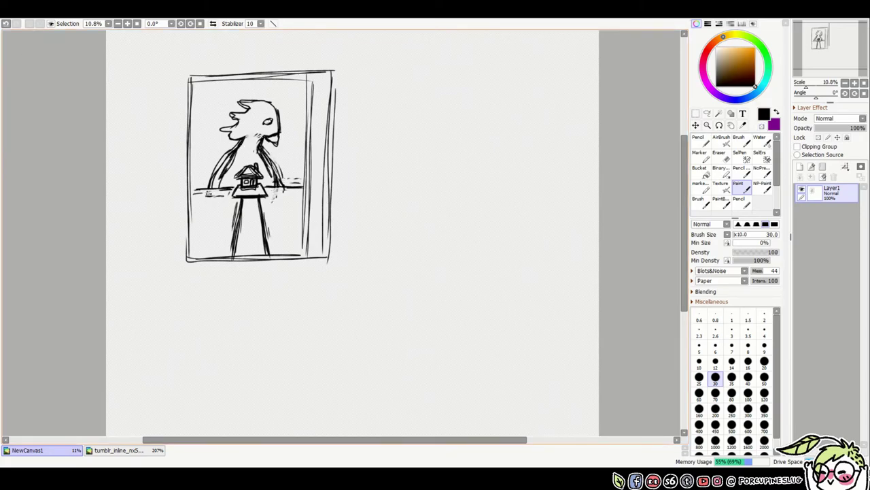
{"action": "left_click_drag", "start_coordinate": [372, 76], "coordinate": [364, 262]}
{"action": "left_click_drag", "start_coordinate": [360, 267], "coordinate": [476, 74]}
{"action": "left_click_drag", "start_coordinate": [493, 116], "coordinate": [486, 251]}
{"action": "mouse_move", "coordinate": [419, 198]}
{"action": "left_mouse_down"}
{"action": "mouse_move", "coordinate": [444, 256]}
{"action": "mouse_move", "coordinate": [424, 259]}
{"action": "left_mouse_up"}
{"action": "key", "text": "ctrl+z"}
{"action": "left_click_drag", "start_coordinate": [420, 99], "coordinate": [440, 97]}
Add the creature, horizon and water lines, and sky clouds to the second panel
{"action": "mouse_move", "coordinate": [427, 103]}
{"action": "left_mouse_down"}
{"action": "mouse_move", "coordinate": [429, 126]}
{"action": "mouse_move", "coordinate": [399, 197]}
{"action": "left_mouse_up"}
{"action": "left_click_drag", "start_coordinate": [378, 199], "coordinate": [473, 195]}
{"action": "mouse_move", "coordinate": [441, 99]}
{"action": "left_mouse_down"}
{"action": "mouse_move", "coordinate": [451, 114]}
{"action": "mouse_move", "coordinate": [435, 119]}
{"action": "left_mouse_up"}
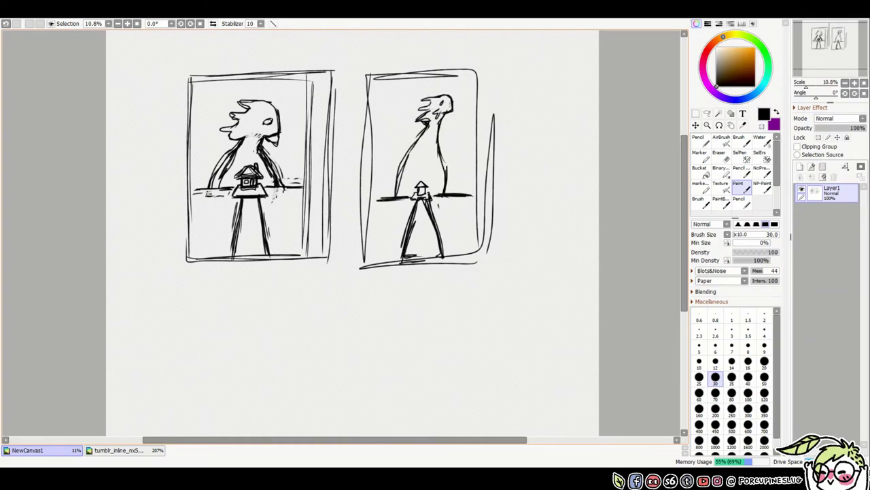
{"action": "left_click_drag", "start_coordinate": [452, 257], "coordinate": [429, 226]}
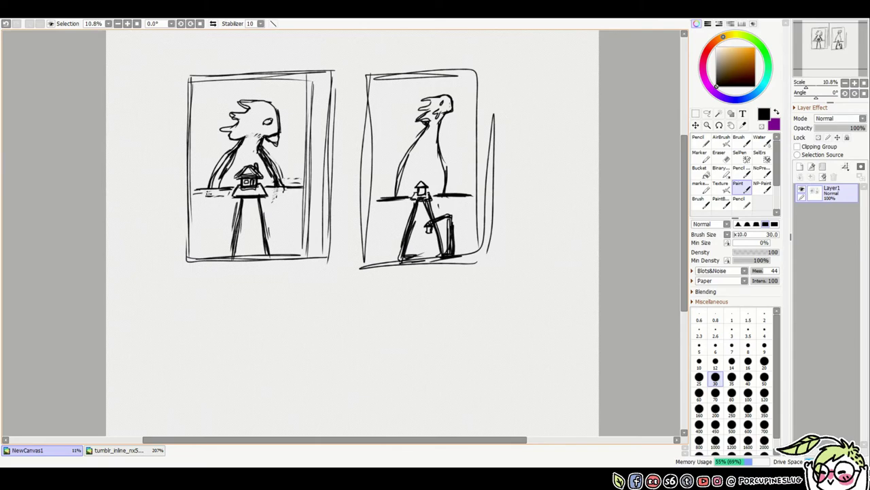
{"action": "left_click_drag", "start_coordinate": [430, 194], "coordinate": [476, 193]}
{"action": "mouse_move", "coordinate": [378, 215]}
{"action": "left_mouse_down"}
{"action": "mouse_move", "coordinate": [411, 206]}
{"action": "mouse_move", "coordinate": [430, 228]}
{"action": "left_mouse_up"}
{"action": "left_click_drag", "start_coordinate": [371, 102], "coordinate": [476, 266]}
{"action": "left_click_drag", "start_coordinate": [426, 127], "coordinate": [399, 196]}
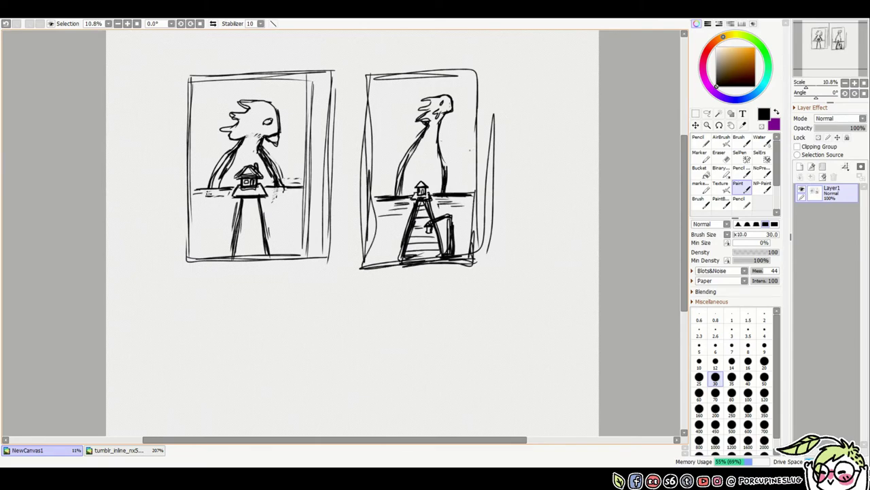
{"action": "mouse_move", "coordinate": [369, 107]}
{"action": "left_mouse_down"}
{"action": "mouse_move", "coordinate": [419, 100]}
{"action": "mouse_move", "coordinate": [436, 143]}
{"action": "mouse_move", "coordinate": [476, 116]}
{"action": "left_mouse_up"}
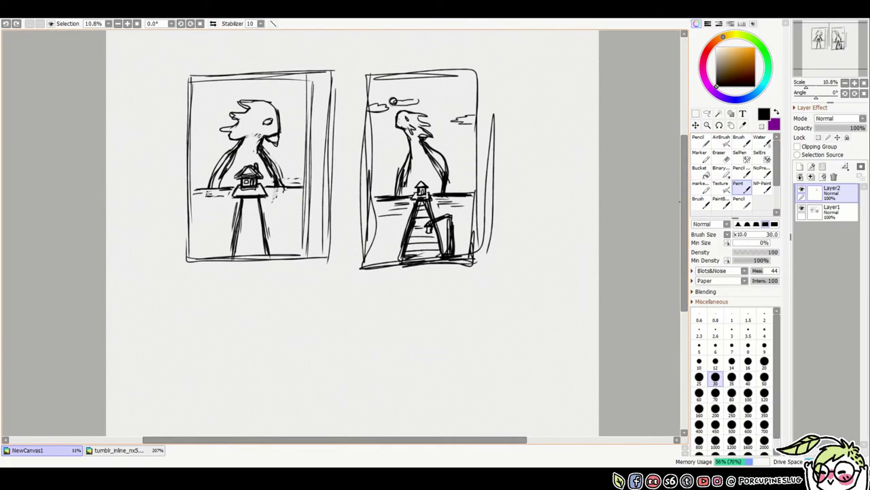
{"action": "mouse_move", "coordinate": [422, 262]}
{"action": "left_mouse_down"}
{"action": "mouse_move", "coordinate": [435, 293]}
{"action": "mouse_move", "coordinate": [352, 174]}
{"action": "left_mouse_up"}
Merge the new layer down and draw a third frame below the thumbnails
{"action": "key", "text": "ctrl+e"}
{"action": "left_click_drag", "start_coordinate": [278, 239], "coordinate": [279, 375]}
{"action": "left_click_drag", "start_coordinate": [283, 229], "coordinate": [396, 223]}
{"action": "left_click_drag", "start_coordinate": [381, 228], "coordinate": [377, 370]}
{"action": "left_click_drag", "start_coordinate": [281, 230], "coordinate": [280, 382]}
{"action": "left_click_drag", "start_coordinate": [282, 390], "coordinate": [392, 383]}
{"action": "left_click_drag", "start_coordinate": [387, 228], "coordinate": [391, 385]}
{"action": "left_click_drag", "start_coordinate": [281, 227], "coordinate": [395, 223]}
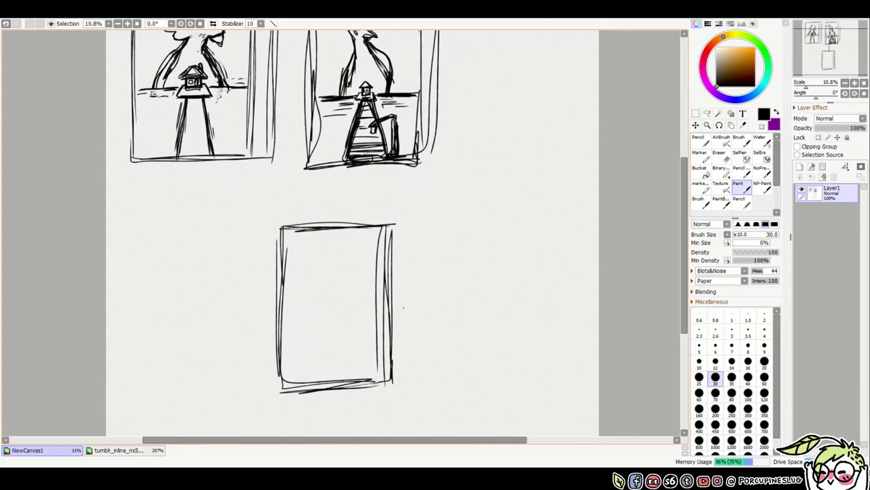
Sketch a small figure with shoulders and two legs in the third frame
{"action": "left_click_drag", "start_coordinate": [329, 336], "coordinate": [336, 384]}
{"action": "left_click_drag", "start_coordinate": [314, 358], "coordinate": [310, 389]}
{"action": "mouse_move", "coordinate": [332, 355]}
{"action": "left_mouse_down"}
{"action": "mouse_move", "coordinate": [329, 384]}
{"action": "mouse_move", "coordinate": [347, 370]}
{"action": "left_mouse_up"}
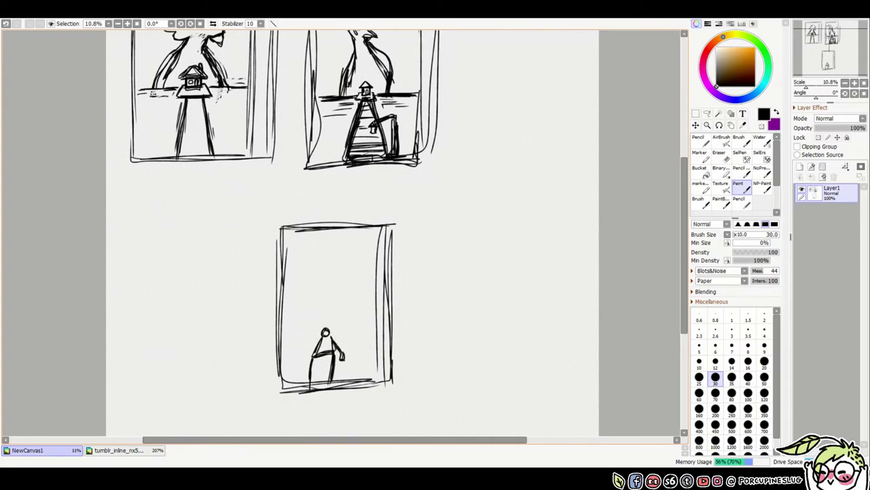
{"action": "left_click_drag", "start_coordinate": [332, 238], "coordinate": [355, 284]}
{"action": "left_click_drag", "start_coordinate": [372, 259], "coordinate": [354, 294]}
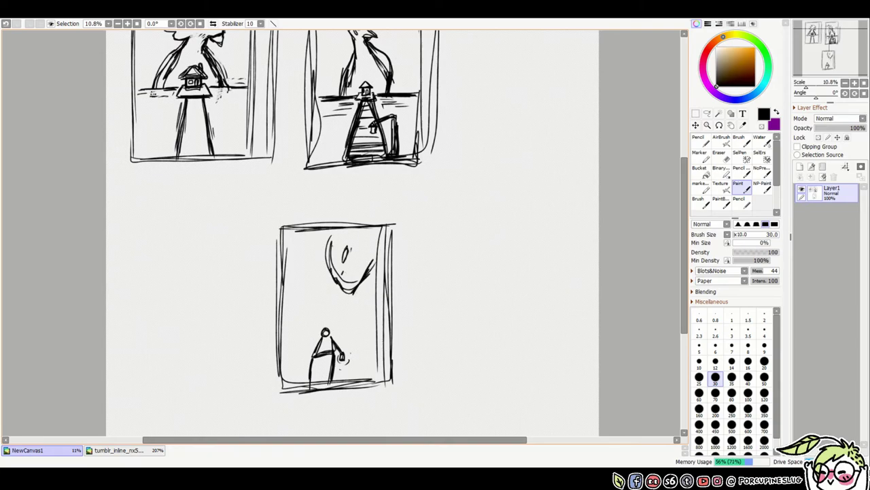
{"action": "scroll", "coordinate": [323, 255], "scroll_direction": "down", "scroll_amount": 1}
{"action": "key", "text": "ctrl+z"}
{"action": "key", "text": "ctrl+z"}
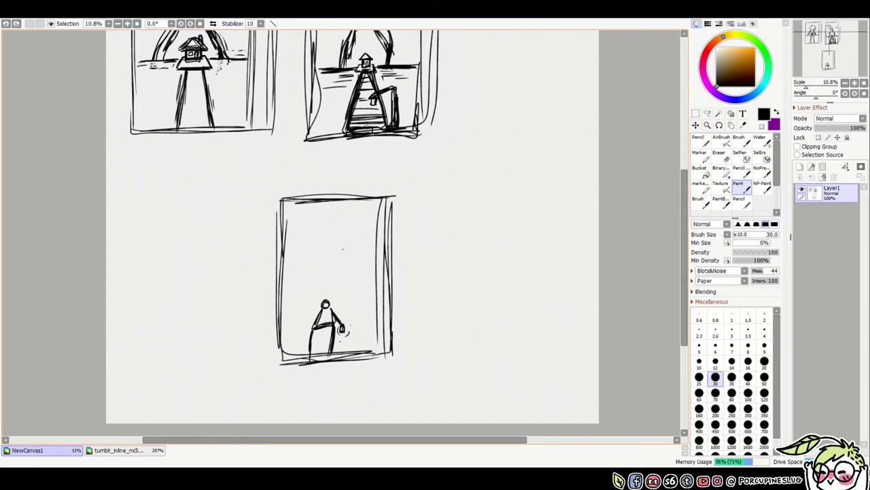
Sketch the creature's long curving neck and head above the figure
{"action": "left_click_drag", "start_coordinate": [373, 227], "coordinate": [310, 354]}
{"action": "left_click_drag", "start_coordinate": [313, 252], "coordinate": [370, 204]}
{"action": "left_click_drag", "start_coordinate": [307, 320], "coordinate": [293, 368]}
{"action": "left_click_drag", "start_coordinate": [325, 228], "coordinate": [317, 240]}
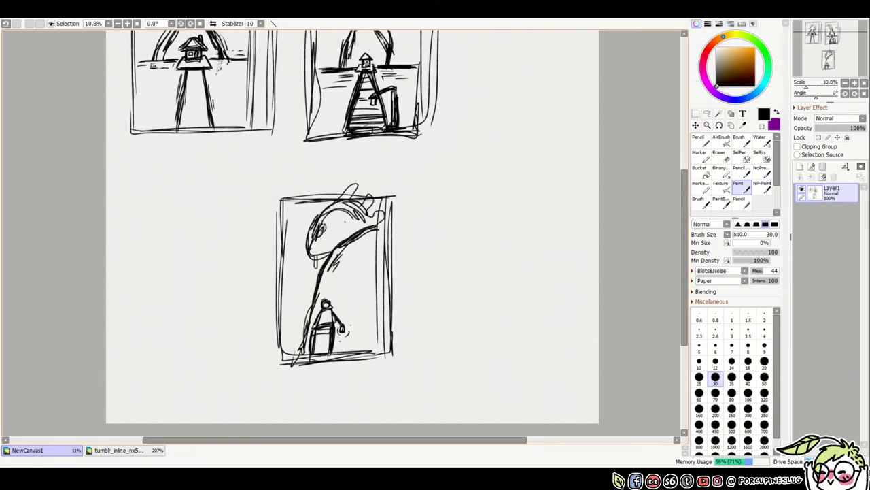
{"action": "left_click_drag", "start_coordinate": [371, 229], "coordinate": [336, 249]}
Select the third thumbnail and move it beside the first two with Ctrl+T
{"action": "mouse_move", "coordinate": [314, 288]}
{"action": "left_mouse_down"}
{"action": "mouse_move", "coordinate": [299, 351]}
{"action": "mouse_move", "coordinate": [391, 350]}
{"action": "left_mouse_up"}
{"action": "key", "text": "ctrl+t"}
{"action": "key", "text": "Return"}
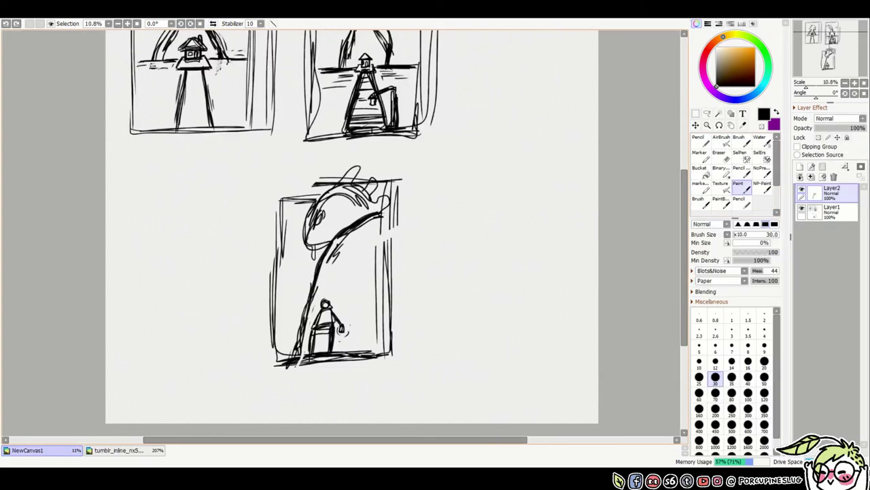
{"action": "scroll", "coordinate": [372, 220], "scroll_direction": "up", "scroll_amount": 2}
{"action": "mouse_move", "coordinate": [501, 381]}
{"action": "left_mouse_down"}
{"action": "mouse_move", "coordinate": [688, 185]}
{"action": "mouse_move", "coordinate": [688, 229]}
{"action": "left_mouse_up"}
Draw a fourth panel frame below the row with the Paint brush
{"action": "key", "text": "b"}
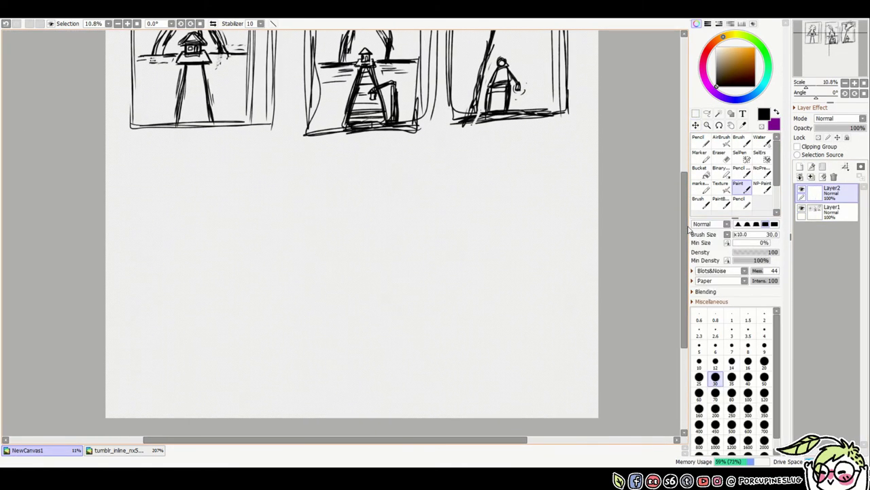
{"action": "left_click_drag", "start_coordinate": [156, 201], "coordinate": [276, 197]}
{"action": "left_click_drag", "start_coordinate": [277, 197], "coordinate": [272, 374]}
{"action": "left_click_drag", "start_coordinate": [155, 202], "coordinate": [153, 385]}
{"action": "left_click_drag", "start_coordinate": [152, 385], "coordinate": [272, 373]}
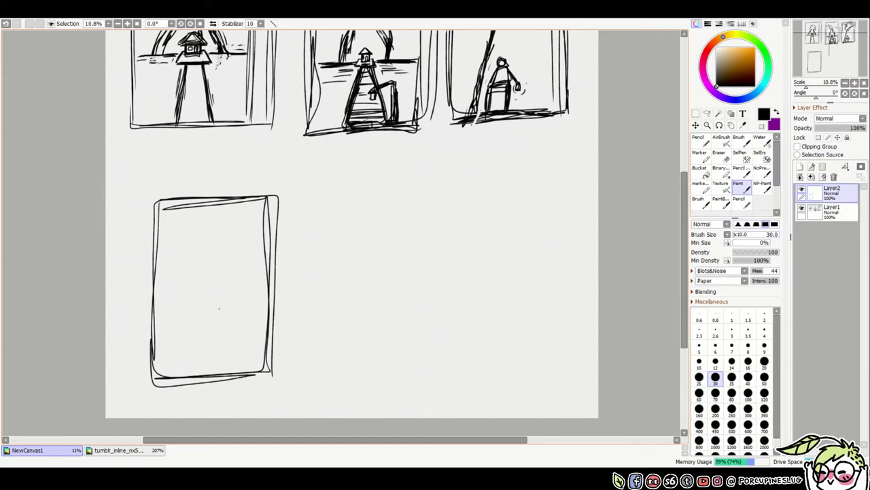
{"action": "left_click_drag", "start_coordinate": [186, 374], "coordinate": [242, 373]}
{"action": "key", "text": "ctrl+z"}
Add a horizon line, a small moon and four stars to the fourth panel
{"action": "left_click_drag", "start_coordinate": [155, 292], "coordinate": [268, 287]}
{"action": "left_click_drag", "start_coordinate": [208, 285], "coordinate": [212, 287]}
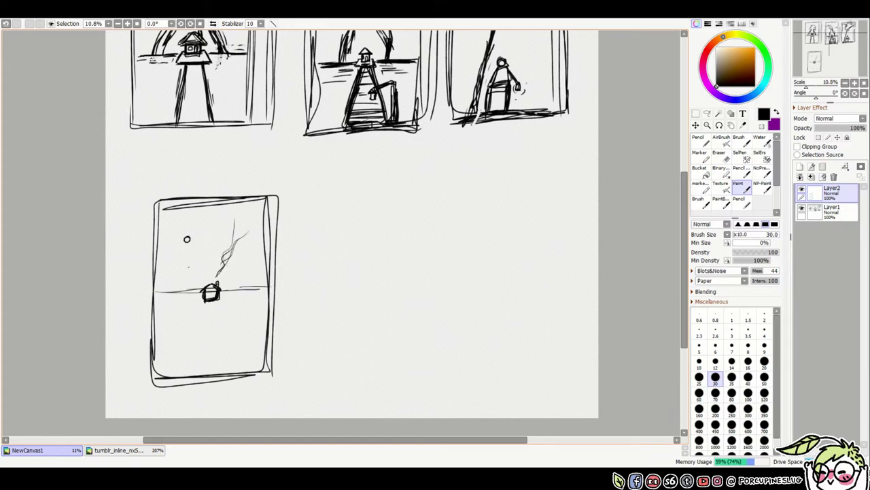
{"action": "left_click", "coordinate": [222, 217]}
{"action": "left_click", "coordinate": [187, 268]}
{"action": "left_click", "coordinate": [252, 265]}
{"action": "left_click", "coordinate": [163, 280]}
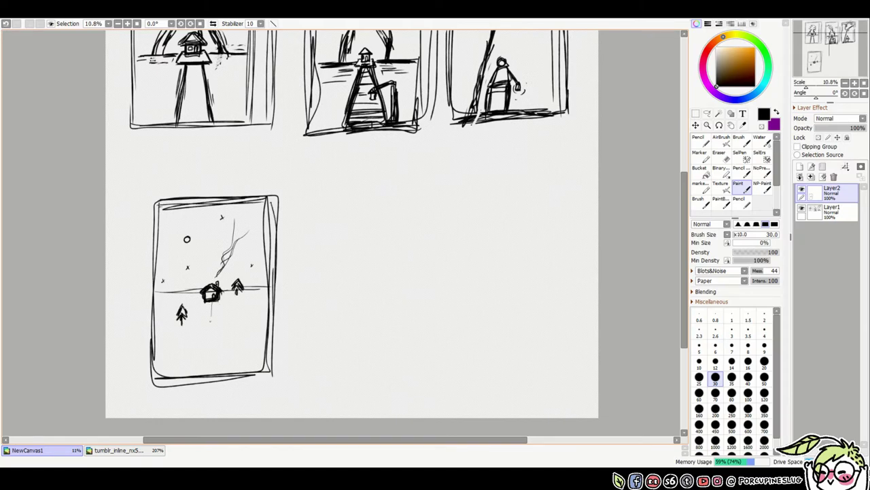
Sketch a path leading from the house and small pine trees on each side
{"action": "left_click_drag", "start_coordinate": [214, 305], "coordinate": [199, 372]}
{"action": "left_click_drag", "start_coordinate": [216, 303], "coordinate": [233, 372]}
{"action": "left_click_drag", "start_coordinate": [252, 343], "coordinate": [262, 370]}
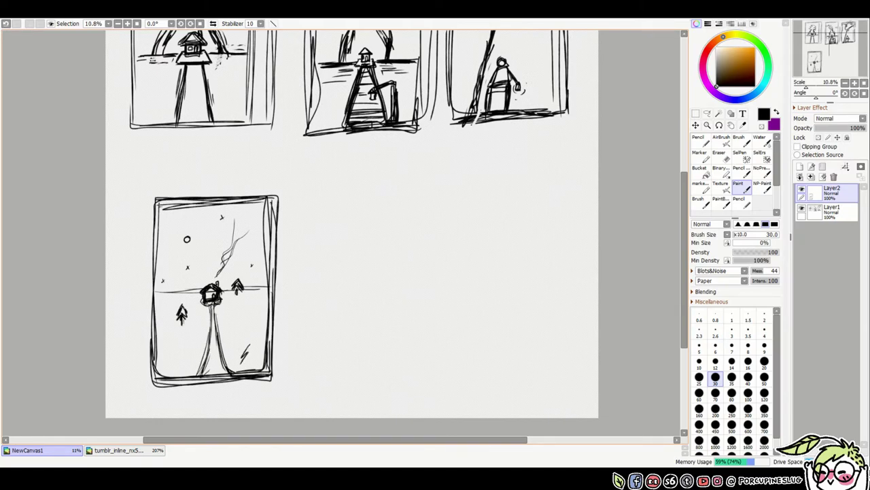
{"action": "left_click_drag", "start_coordinate": [178, 360], "coordinate": [171, 378]}
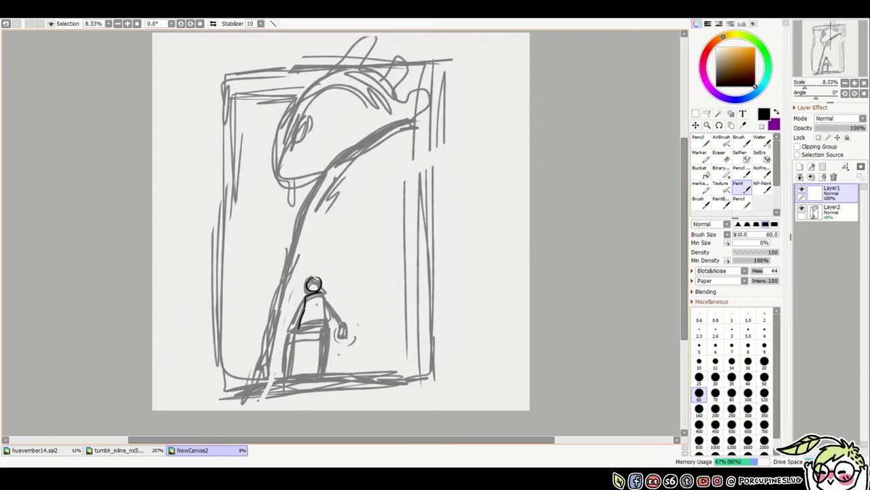
Ink the small figure's hips, legs, arm marks and pointed hood
{"action": "left_click_drag", "start_coordinate": [307, 328], "coordinate": [314, 354]}
{"action": "left_click_drag", "start_coordinate": [318, 350], "coordinate": [325, 376]}
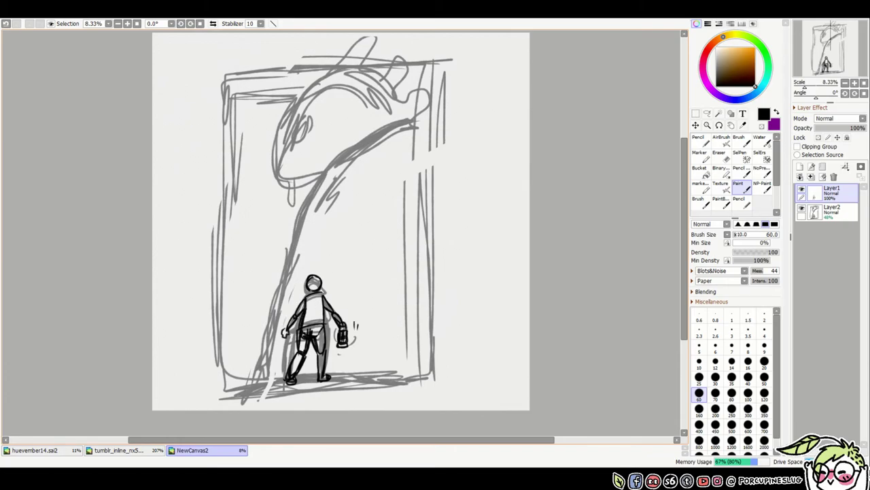
{"action": "left_click_drag", "start_coordinate": [292, 313], "coordinate": [299, 330]}
{"action": "left_click_drag", "start_coordinate": [334, 310], "coordinate": [343, 325]}
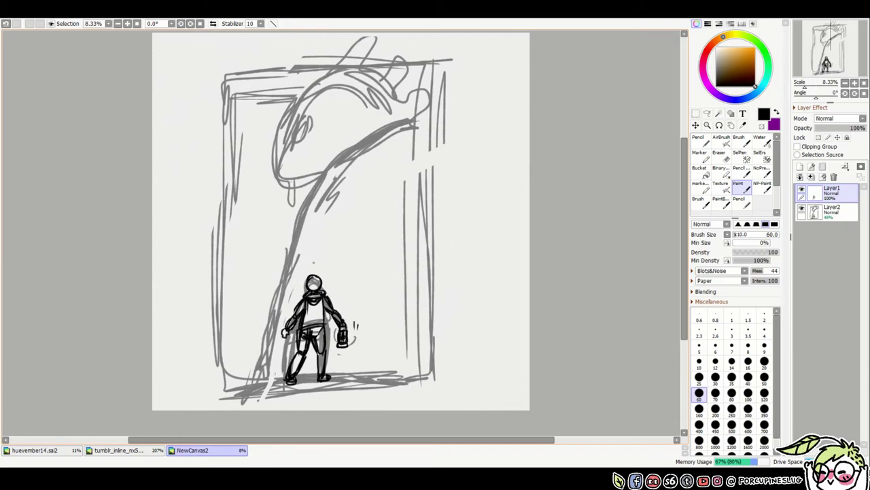
{"action": "left_click_drag", "start_coordinate": [306, 272], "coordinate": [324, 291]}
Ink the creature's eye, neck edge and scale circles along the neck
{"action": "mouse_move", "coordinate": [303, 122]}
{"action": "left_mouse_down"}
{"action": "mouse_move", "coordinate": [275, 181]}
{"action": "mouse_move", "coordinate": [310, 75]}
{"action": "mouse_move", "coordinate": [415, 68]}
{"action": "mouse_move", "coordinate": [430, 115]}
{"action": "mouse_move", "coordinate": [295, 210]}
{"action": "left_mouse_up"}
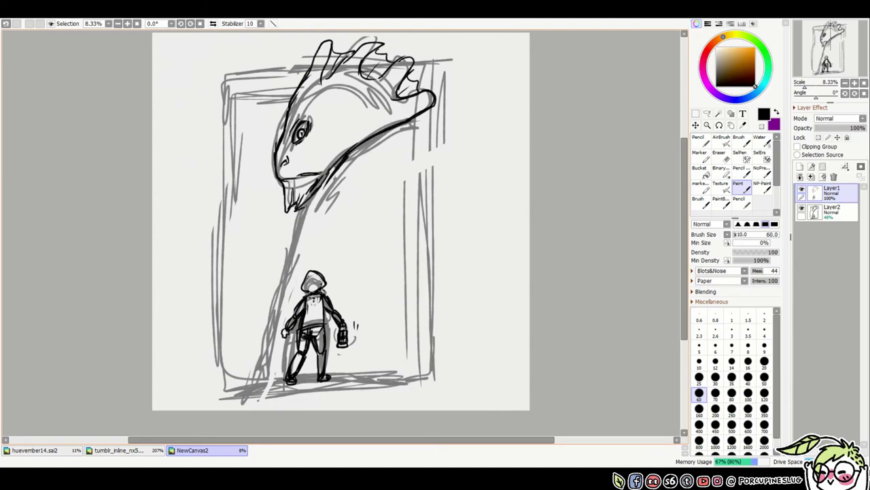
{"action": "left_click_drag", "start_coordinate": [329, 174], "coordinate": [234, 378]}
{"action": "mouse_move", "coordinate": [360, 136]}
{"action": "left_mouse_down"}
{"action": "mouse_move", "coordinate": [382, 145]}
{"action": "mouse_move", "coordinate": [371, 160]}
{"action": "left_mouse_up"}
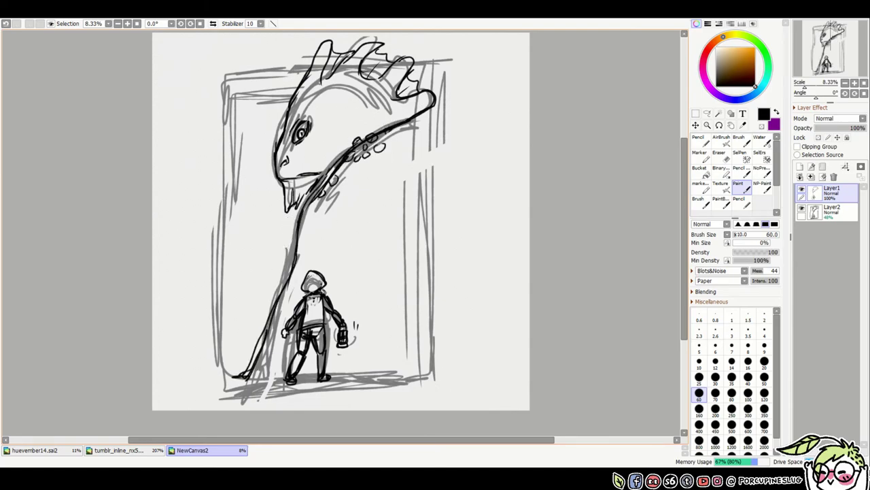
{"action": "left_click_drag", "start_coordinate": [316, 201], "coordinate": [302, 226]}
{"action": "left_click_drag", "start_coordinate": [294, 235], "coordinate": [295, 244]}
{"action": "left_click_drag", "start_coordinate": [284, 130], "coordinate": [296, 101]}
{"action": "left_click_drag", "start_coordinate": [396, 130], "coordinate": [409, 122]}
Draw flames around the neck base, along the floor and up the right wall
{"action": "left_click_drag", "start_coordinate": [242, 325], "coordinate": [240, 304]}
{"action": "left_click_drag", "start_coordinate": [218, 353], "coordinate": [257, 376]}
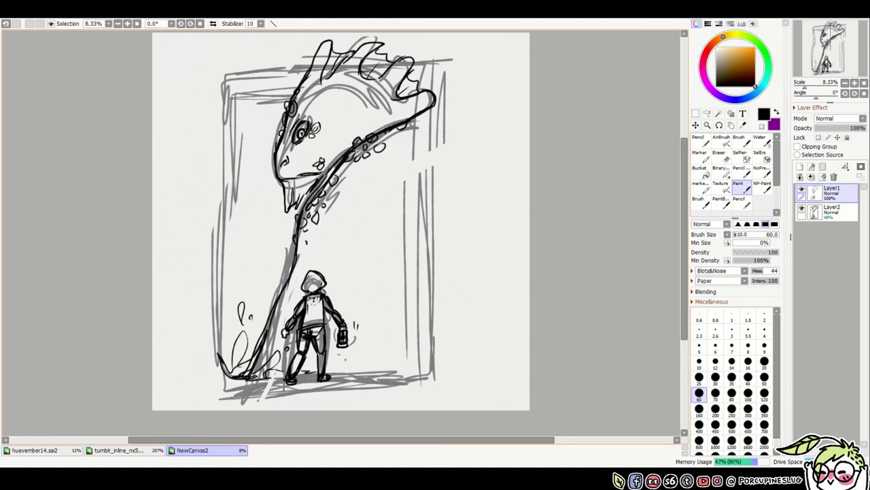
{"action": "left_click_drag", "start_coordinate": [334, 370], "coordinate": [406, 314]}
{"action": "left_click_drag", "start_coordinate": [392, 341], "coordinate": [442, 372]}
{"action": "left_click_drag", "start_coordinate": [407, 309], "coordinate": [419, 280]}
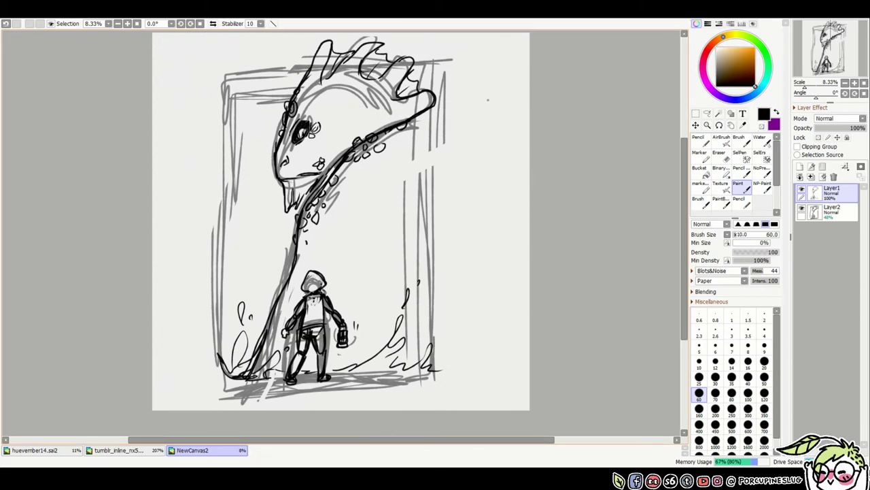
Add grey wall strokes, ink the head's crest spikes, and dark curves beside the figure
{"action": "left_click_drag", "start_coordinate": [422, 118], "coordinate": [419, 168]}
{"action": "left_click_drag", "start_coordinate": [423, 66], "coordinate": [426, 87]}
{"action": "left_click_drag", "start_coordinate": [417, 112], "coordinate": [442, 87]}
{"action": "left_click_drag", "start_coordinate": [328, 37], "coordinate": [318, 64]}
{"action": "left_click_drag", "start_coordinate": [397, 77], "coordinate": [413, 54]}
{"action": "left_click_drag", "start_coordinate": [378, 229], "coordinate": [348, 320]}
{"action": "key", "text": "ctrl+t"}
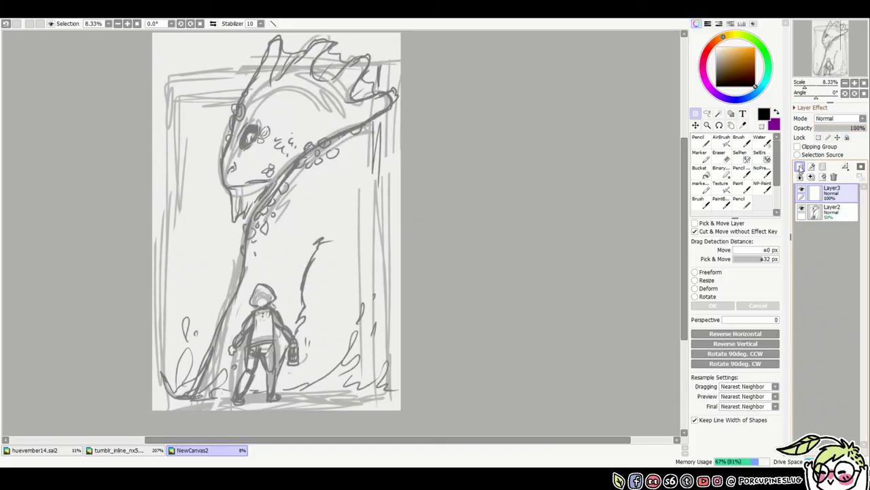
Ink the hooded figure's outline, legs and spear shaft
{"action": "left_click", "coordinate": [737, 184]}
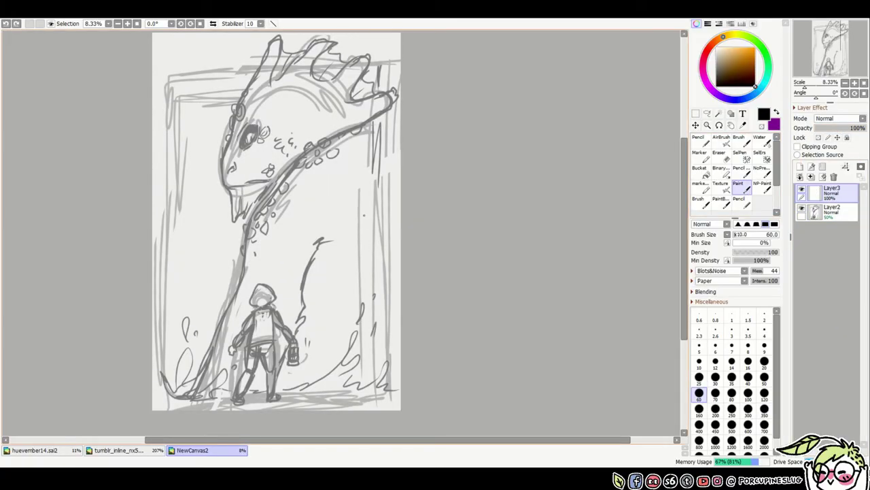
{"action": "mouse_move", "coordinate": [246, 311]}
{"action": "left_mouse_down"}
{"action": "mouse_move", "coordinate": [279, 310]}
{"action": "mouse_move", "coordinate": [231, 348]}
{"action": "mouse_move", "coordinate": [261, 370]}
{"action": "left_mouse_up"}
{"action": "left_click_drag", "start_coordinate": [276, 342], "coordinate": [269, 401]}
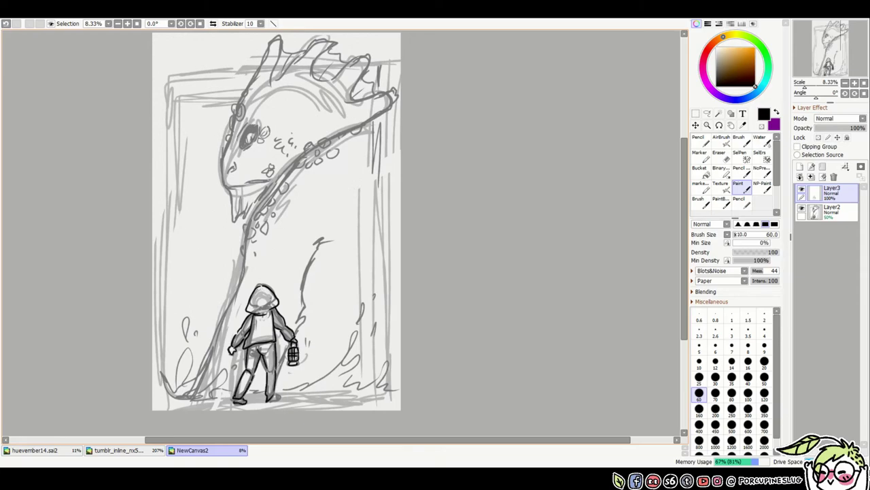
{"action": "left_click_drag", "start_coordinate": [319, 250], "coordinate": [297, 328]}
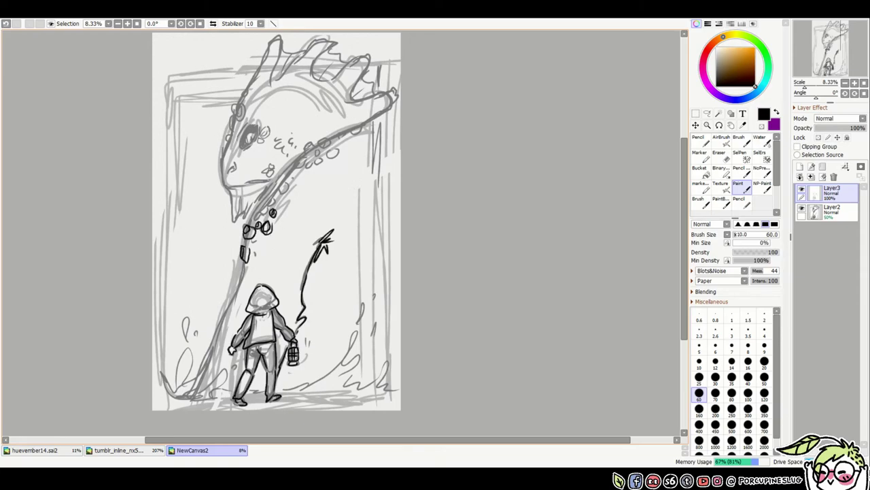
Ink scale circles along the neck and the dragon's throat and trunk outline
{"action": "left_click_drag", "start_coordinate": [303, 144], "coordinate": [308, 151]}
{"action": "left_click_drag", "start_coordinate": [321, 140], "coordinate": [325, 146]}
{"action": "left_click_drag", "start_coordinate": [329, 151], "coordinate": [335, 158]}
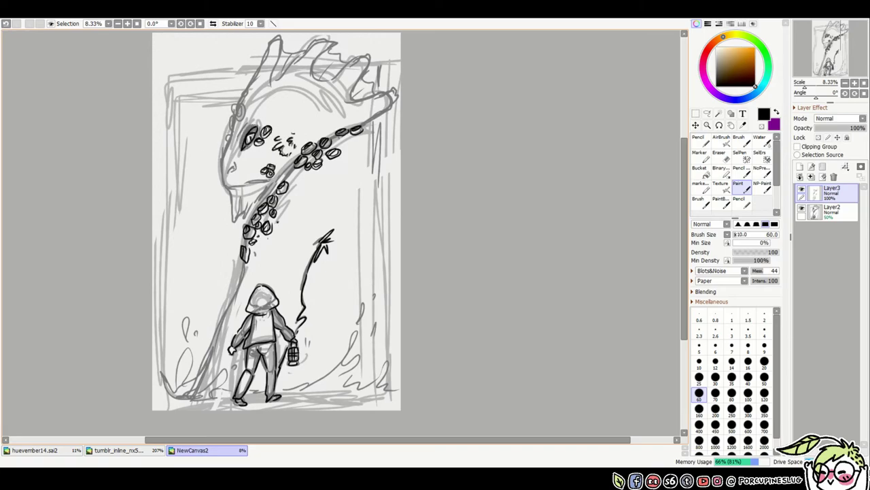
{"action": "left_click_drag", "start_coordinate": [223, 162], "coordinate": [245, 223]}
{"action": "mouse_move", "coordinate": [243, 261]}
{"action": "left_mouse_down"}
{"action": "mouse_move", "coordinate": [198, 380]}
{"action": "mouse_move", "coordinate": [225, 367]}
{"action": "left_mouse_up"}
{"action": "key", "text": "ctrl+z"}
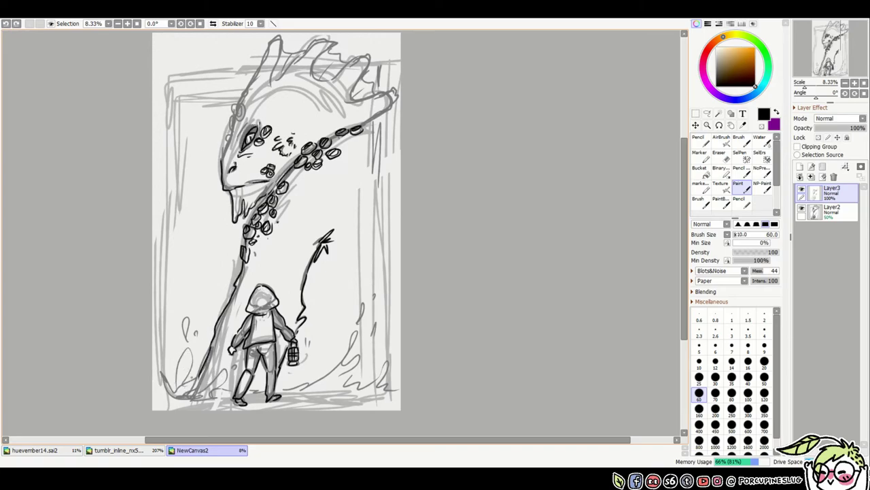
Ink swirl and leaf shapes, splashing ground lines and the shadow under the figure's feet
{"action": "left_click_drag", "start_coordinate": [154, 380], "coordinate": [231, 372]}
{"action": "left_click_drag", "start_coordinate": [187, 314], "coordinate": [183, 337]}
{"action": "left_click_drag", "start_coordinate": [279, 385], "coordinate": [378, 376]}
{"action": "left_click_drag", "start_coordinate": [395, 347], "coordinate": [385, 387]}
{"action": "left_click_drag", "start_coordinate": [363, 303], "coordinate": [359, 324]}
{"action": "left_click_drag", "start_coordinate": [331, 403], "coordinate": [378, 398]}
{"action": "left_click_drag", "start_coordinate": [383, 406], "coordinate": [400, 408]}
{"action": "left_click_drag", "start_coordinate": [225, 406], "coordinate": [244, 410]}
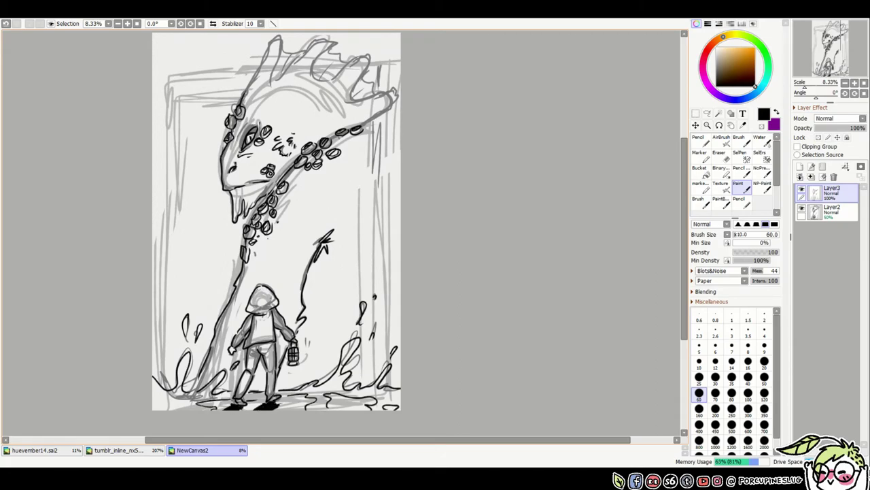
Trace ink over the dragon's head horns and frond spikes
{"action": "left_click_drag", "start_coordinate": [239, 102], "coordinate": [373, 55]}
{"action": "mouse_move", "coordinate": [346, 95]}
{"action": "left_mouse_down"}
{"action": "mouse_move", "coordinate": [398, 100]}
{"action": "mouse_move", "coordinate": [349, 98]}
{"action": "left_mouse_up"}
{"action": "left_click_drag", "start_coordinate": [277, 57], "coordinate": [315, 51]}
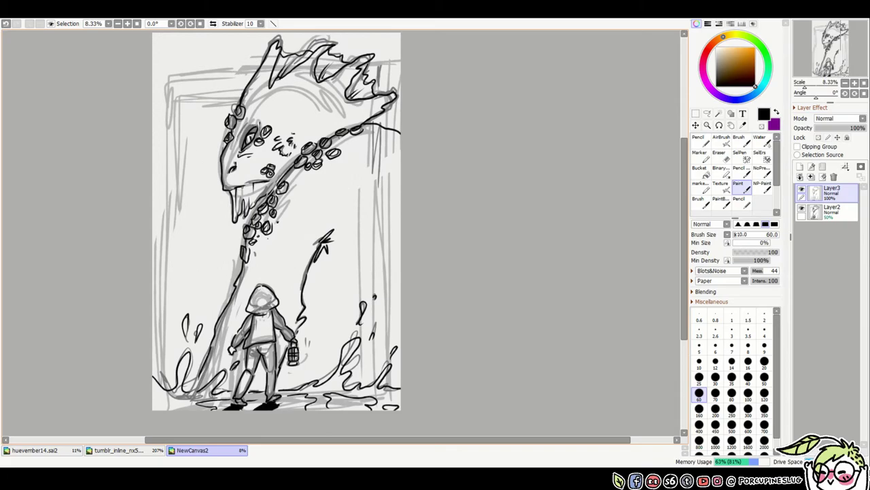
Toggle sketch layer visibility to check the ink, leaving Layer2 hidden
{"action": "left_click", "coordinate": [801, 210]}
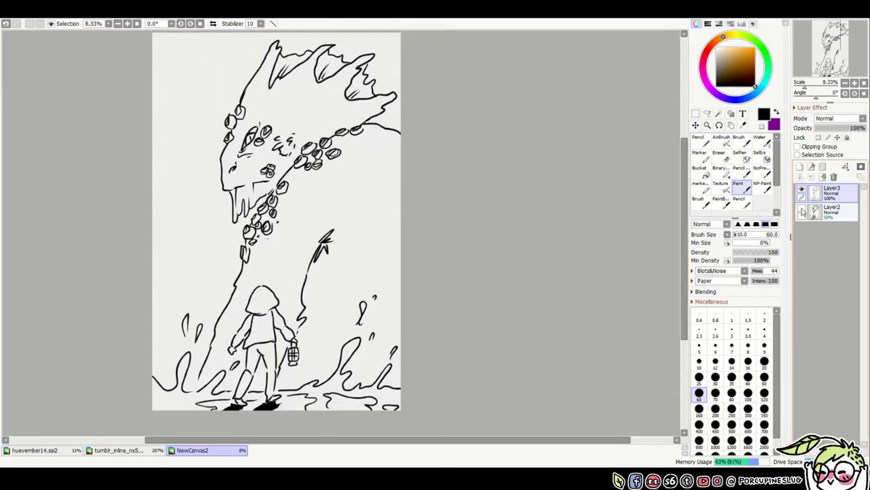
{"action": "left_click_drag", "start_coordinate": [802, 209], "coordinate": [804, 194]}
{"action": "left_click", "coordinate": [802, 190]}
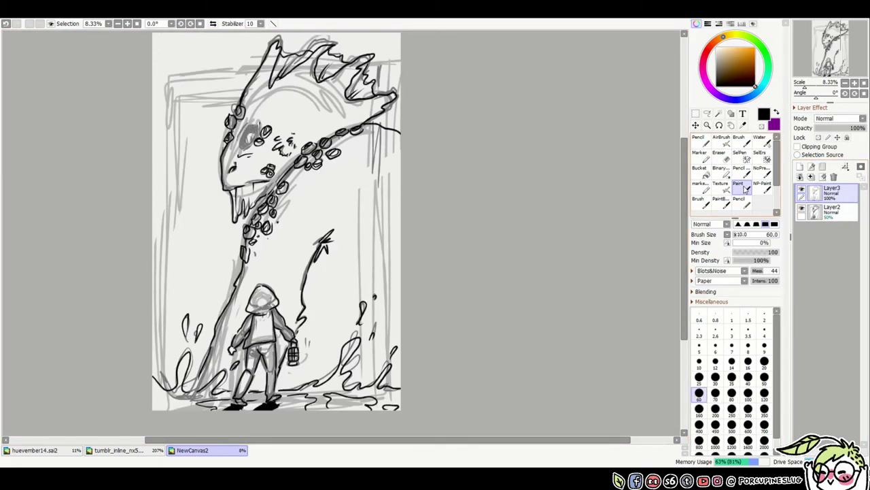
{"action": "left_click", "coordinate": [802, 191]}
{"action": "left_click", "coordinate": [801, 210]}
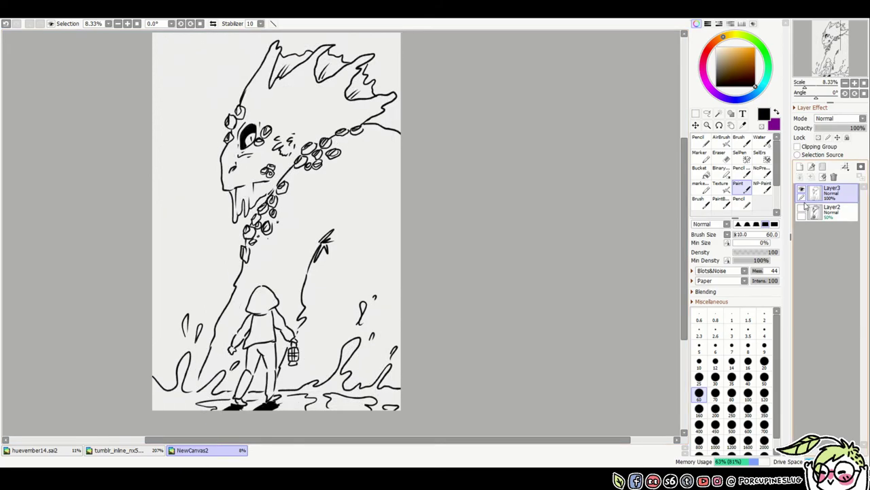
Add a new layer and bucket-fill it purple as the background
{"action": "key", "text": "ctrl+shift+n"}
{"action": "key", "text": "x"}
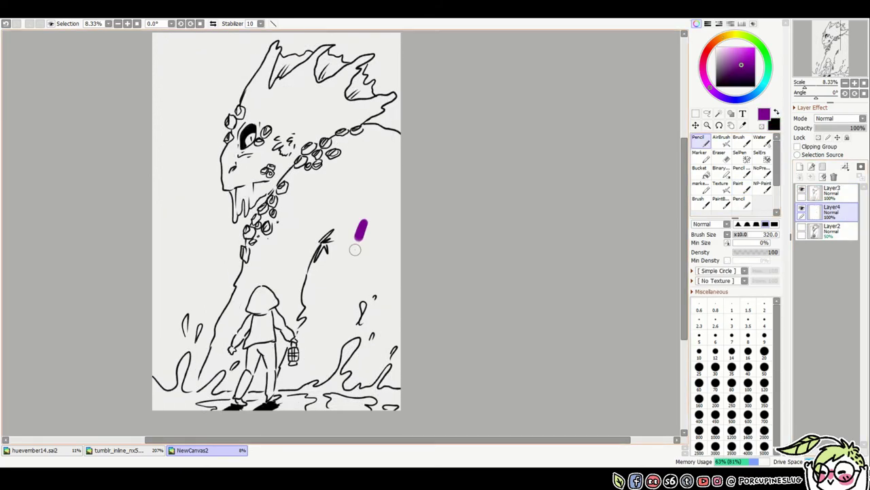
{"action": "key", "text": "g"}
{"action": "left_click", "coordinate": [254, 299]}
{"action": "key", "text": "e"}
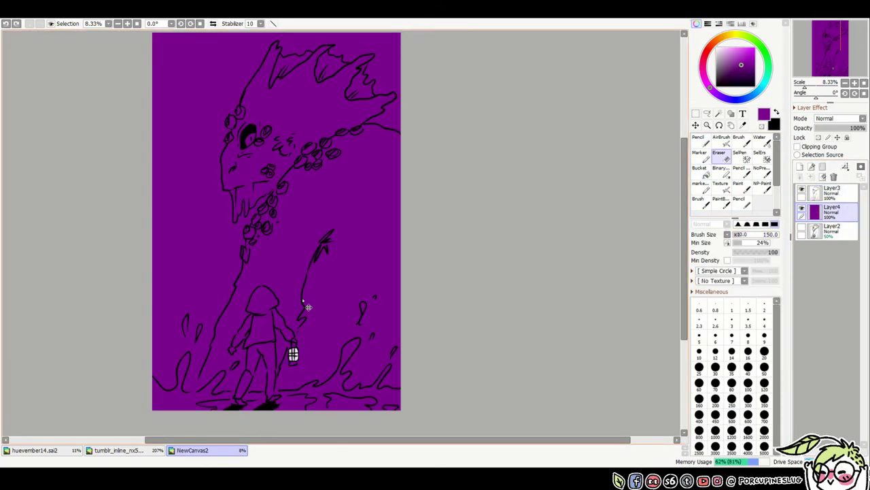
On a new layer, paint white splash highlights along the water and a glow around the lantern
{"action": "key", "text": "ctrl+shift+n"}
{"action": "key", "text": "b"}
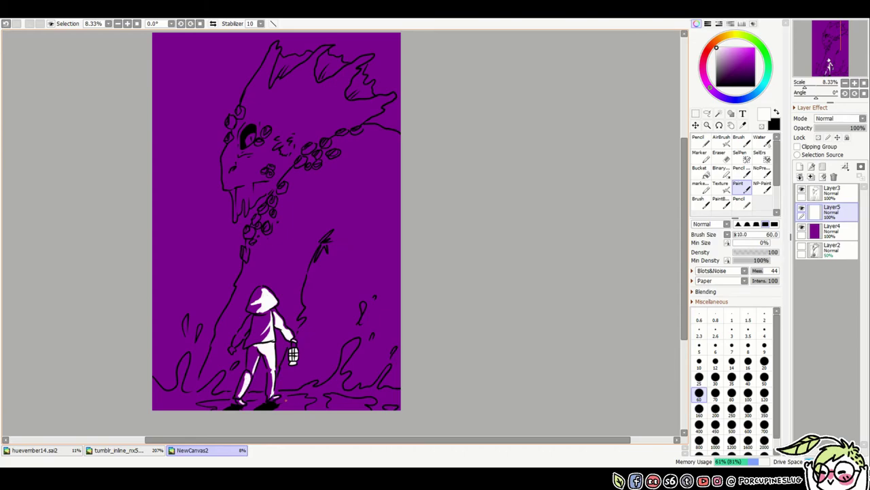
{"action": "left_click_drag", "start_coordinate": [263, 345], "coordinate": [286, 345]}
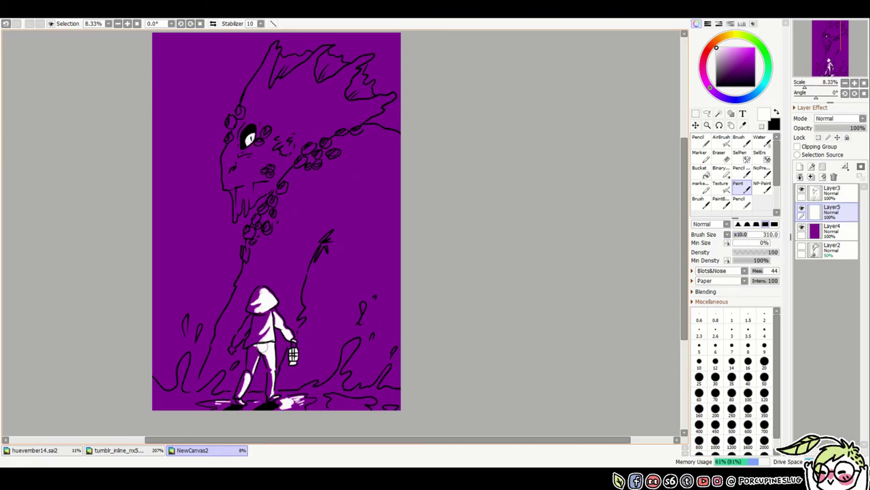
{"action": "left_click_drag", "start_coordinate": [281, 393], "coordinate": [316, 386]}
{"action": "left_click_drag", "start_coordinate": [325, 388], "coordinate": [358, 340]}
{"action": "left_click_drag", "start_coordinate": [389, 355], "coordinate": [398, 345]}
{"action": "left_click_drag", "start_coordinate": [339, 382], "coordinate": [347, 374]}
{"action": "left_click_drag", "start_coordinate": [213, 383], "coordinate": [222, 373]}
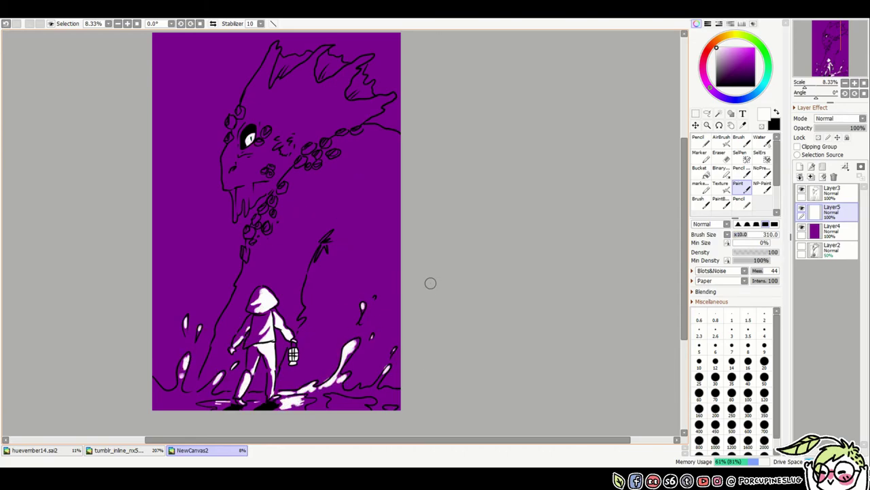
{"action": "mouse_move", "coordinate": [286, 350]}
{"action": "left_mouse_down"}
{"action": "mouse_move", "coordinate": [299, 357]}
{"action": "mouse_move", "coordinate": [296, 255]}
{"action": "mouse_move", "coordinate": [248, 279]}
{"action": "left_mouse_up"}
{"action": "left_click_drag", "start_coordinate": [336, 279], "coordinate": [341, 332]}
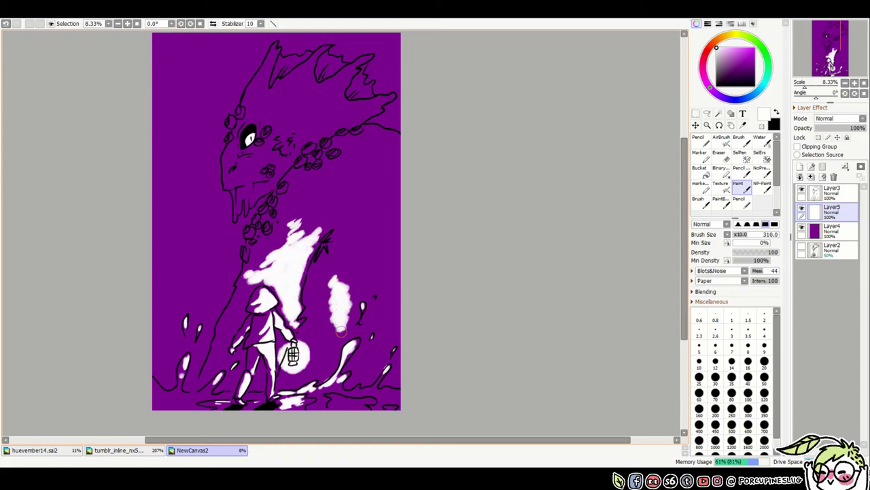
{"action": "key", "text": "ctrl+z"}
{"action": "key", "text": "ctrl+z"}
{"action": "key", "text": "ctrl+z"}
Try a white highlight on the dragon's neck at brush sizes 200 and 440, then undo it
{"action": "left_click", "coordinate": [715, 409]}
{"action": "mouse_move", "coordinate": [289, 187]}
{"action": "left_mouse_down"}
{"action": "mouse_move", "coordinate": [272, 221]}
{"action": "mouse_move", "coordinate": [275, 238]}
{"action": "mouse_move", "coordinate": [253, 264]}
{"action": "left_mouse_up"}
{"action": "left_click_drag", "start_coordinate": [298, 174], "coordinate": [249, 262]}
{"action": "left_click_drag", "start_coordinate": [297, 223], "coordinate": [299, 293]}
{"action": "left_click_drag", "start_coordinate": [272, 204], "coordinate": [285, 312]}
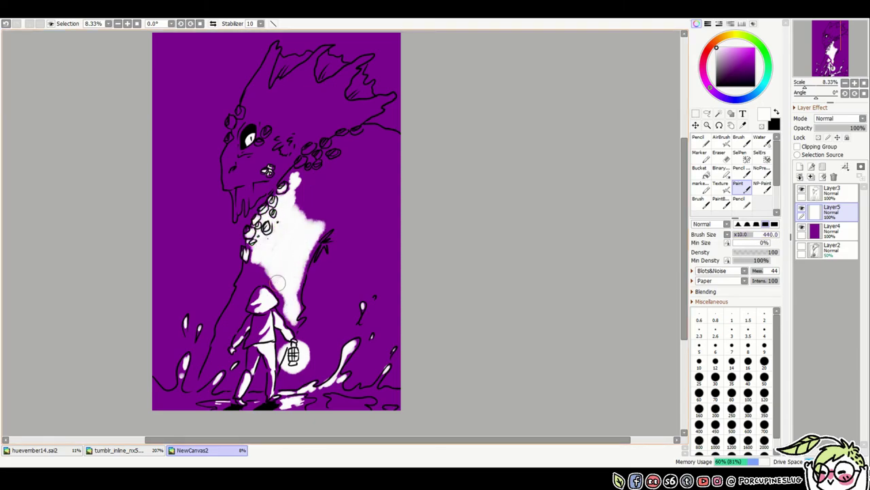
{"action": "left_click_drag", "start_coordinate": [278, 266], "coordinate": [233, 302]}
{"action": "key", "text": "ctrl+z"}
{"action": "key", "text": "ctrl+z"}
{"action": "key", "text": "ctrl+z"}
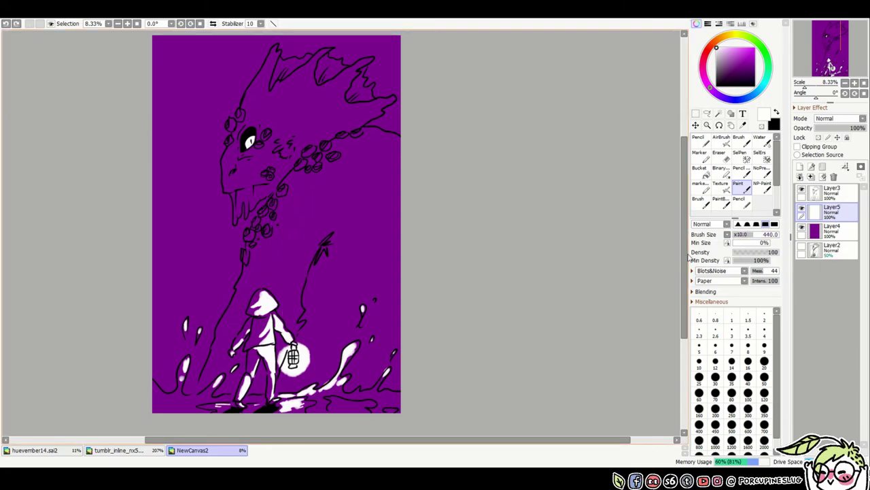
Paint grey shading to the right of the hooded figure
{"action": "left_click_drag", "start_coordinate": [320, 224], "coordinate": [299, 306]}
{"action": "left_click_drag", "start_coordinate": [340, 252], "coordinate": [340, 367]}
{"action": "mouse_move", "coordinate": [340, 272]}
{"action": "left_mouse_down"}
{"action": "mouse_move", "coordinate": [270, 274]}
{"action": "mouse_move", "coordinate": [204, 381]}
{"action": "left_mouse_up"}
Fill the dragon's neck and right side with grey at brush sizes 200 and 550
{"action": "left_click", "coordinate": [715, 408]}
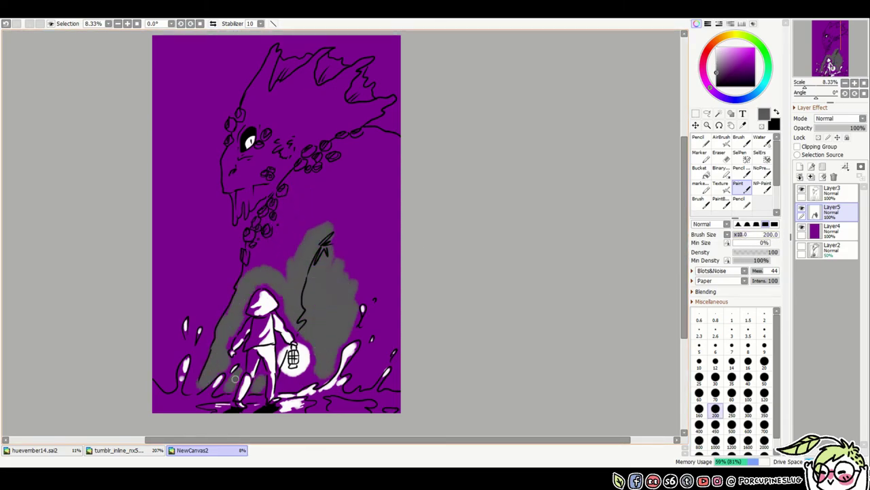
{"action": "left_click_drag", "start_coordinate": [231, 347], "coordinate": [299, 390]}
{"action": "mouse_move", "coordinate": [326, 340]}
{"action": "left_mouse_down"}
{"action": "mouse_move", "coordinate": [235, 300]}
{"action": "mouse_move", "coordinate": [286, 224]}
{"action": "left_mouse_up"}
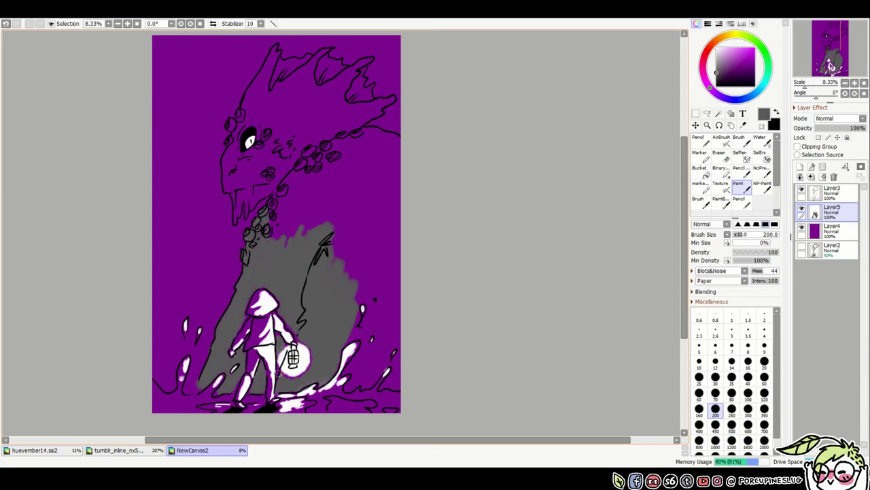
{"action": "mouse_move", "coordinate": [353, 333]}
{"action": "left_mouse_down"}
{"action": "mouse_move", "coordinate": [360, 374]}
{"action": "mouse_move", "coordinate": [372, 327]}
{"action": "mouse_move", "coordinate": [384, 380]}
{"action": "left_mouse_up"}
{"action": "left_click_drag", "start_coordinate": [300, 204], "coordinate": [394, 136]}
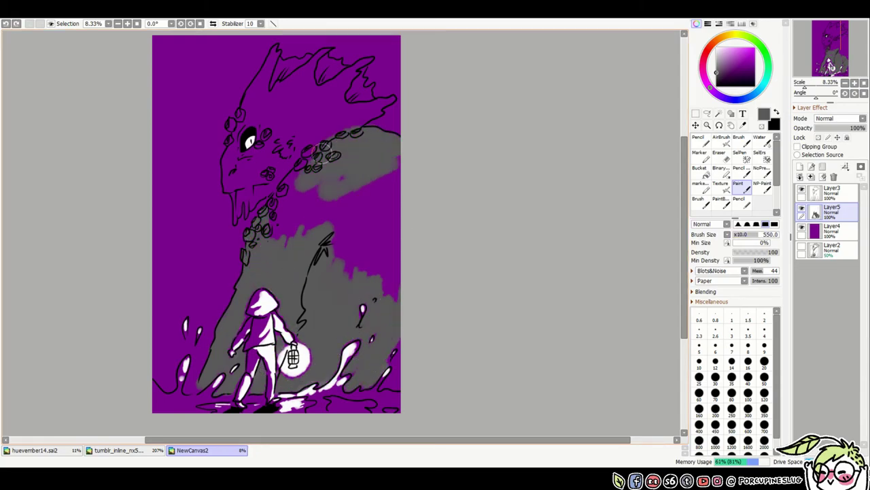
{"action": "left_click_drag", "start_coordinate": [395, 170], "coordinate": [385, 292]}
{"action": "mouse_move", "coordinate": [387, 204]}
{"action": "left_mouse_down"}
{"action": "mouse_move", "coordinate": [246, 189]}
{"action": "mouse_move", "coordinate": [255, 126]}
{"action": "mouse_move", "coordinate": [293, 75]}
{"action": "mouse_move", "coordinate": [381, 102]}
{"action": "mouse_move", "coordinate": [340, 61]}
{"action": "left_mouse_up"}
Magic Wand select the grey dragon, apply a Ctrl+U adjustment, blend it softly, then deselect
{"action": "key", "text": "w"}
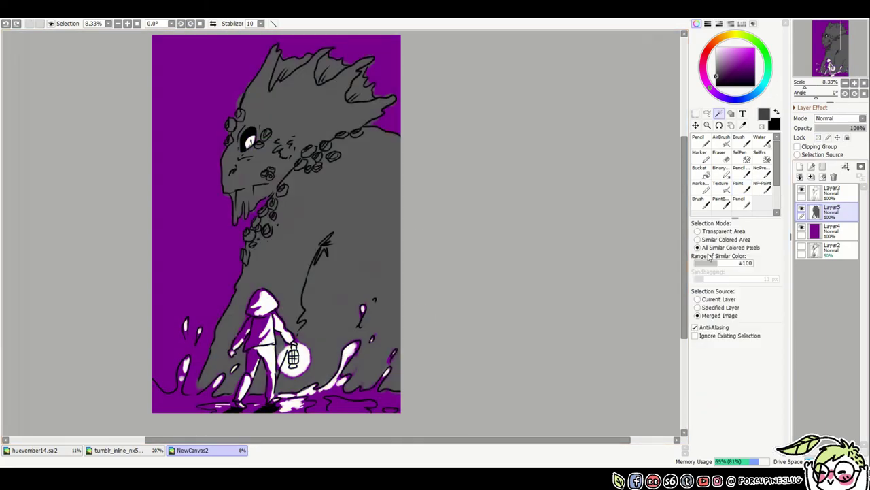
{"action": "left_click", "coordinate": [380, 204]}
{"action": "key", "text": "ctrl+u"}
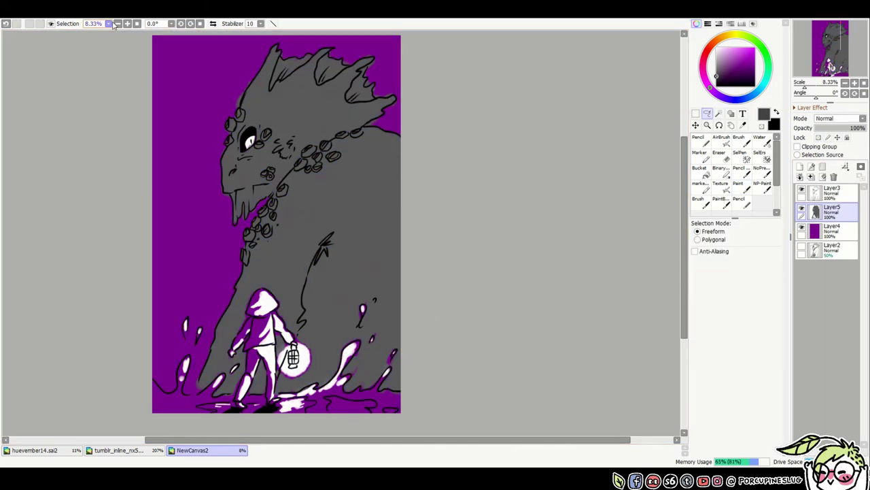
{"action": "key", "text": "Return"}
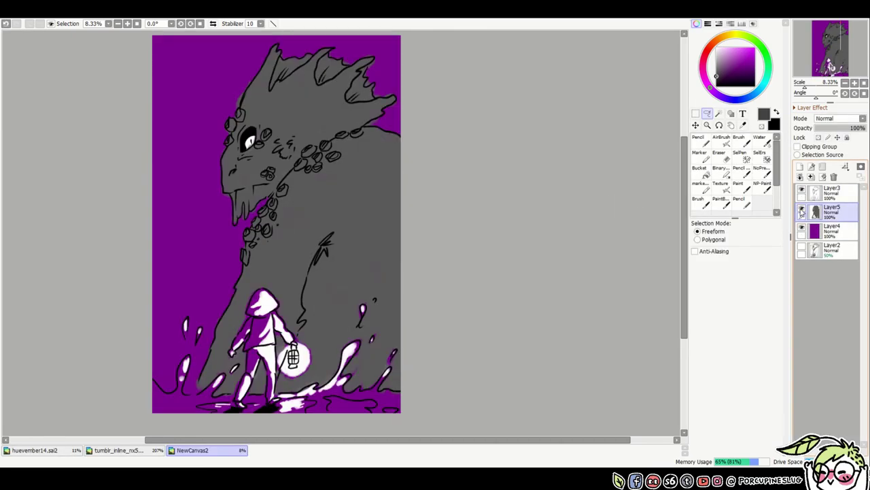
{"action": "left_click", "coordinate": [739, 185]}
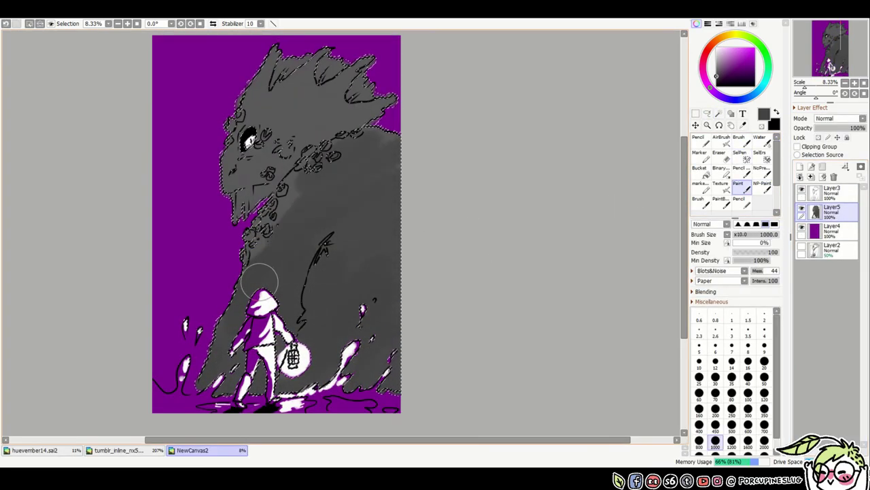
{"action": "mouse_move", "coordinate": [258, 278]}
{"action": "left_mouse_down"}
{"action": "mouse_move", "coordinate": [264, 253]}
{"action": "mouse_move", "coordinate": [288, 296]}
{"action": "mouse_move", "coordinate": [284, 146]}
{"action": "mouse_move", "coordinate": [372, 256]}
{"action": "mouse_move", "coordinate": [317, 194]}
{"action": "mouse_move", "coordinate": [326, 268]}
{"action": "mouse_move", "coordinate": [266, 123]}
{"action": "mouse_move", "coordinate": [234, 157]}
{"action": "mouse_move", "coordinate": [331, 311]}
{"action": "mouse_move", "coordinate": [309, 282]}
{"action": "left_mouse_up"}
{"action": "key", "text": "ctrl+d"}
{"action": "scroll", "coordinate": [834, 119], "scroll_direction": "down", "scroll_amount": 1}
On a new top layer, paint white figure highlights and four sparkle dots at brush size 250
{"action": "scroll", "coordinate": [834, 119], "scroll_direction": "down", "scroll_amount": 2}
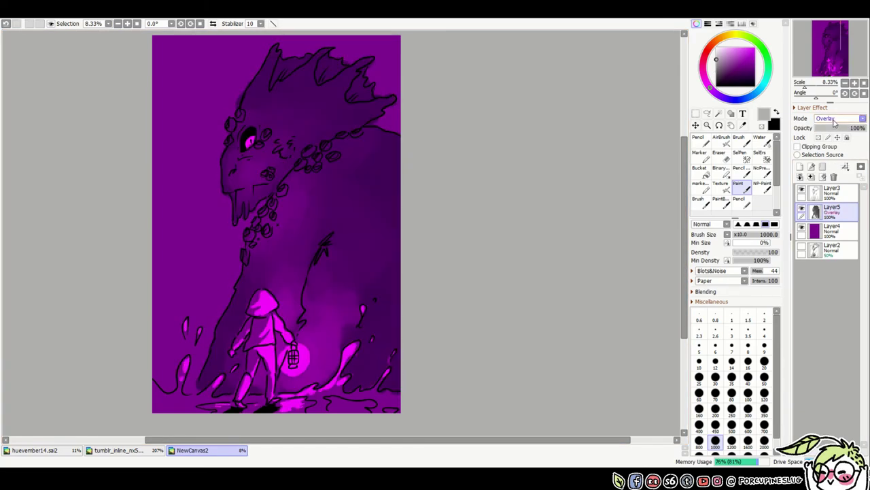
{"action": "scroll", "coordinate": [834, 118], "scroll_direction": "up", "scroll_amount": 1}
{"action": "scroll", "coordinate": [835, 119], "scroll_direction": "down", "scroll_amount": 1}
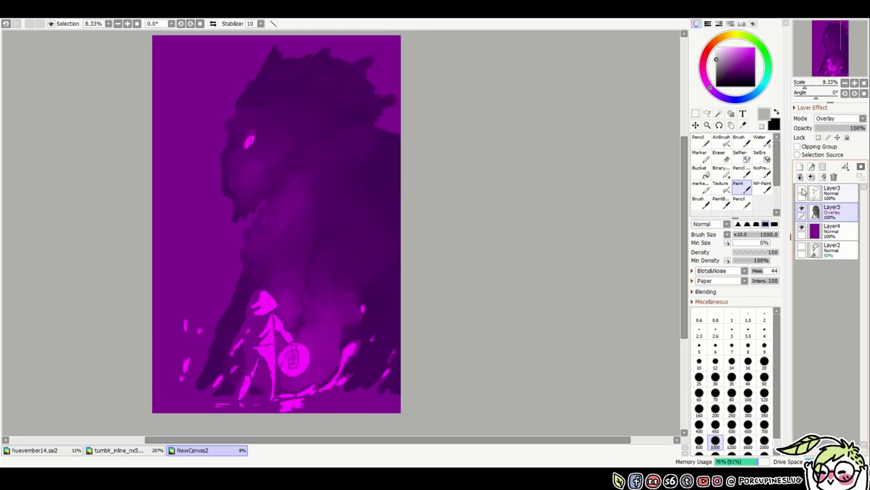
{"action": "left_click", "coordinate": [799, 166]}
{"action": "left_click", "coordinate": [732, 408]}
{"action": "left_click_drag", "start_coordinate": [272, 327], "coordinate": [294, 358]}
{"action": "left_click", "coordinate": [387, 372]}
{"action": "left_click", "coordinate": [394, 352]}
{"action": "left_click", "coordinate": [373, 338]}
{"action": "left_click", "coordinate": [374, 297]}
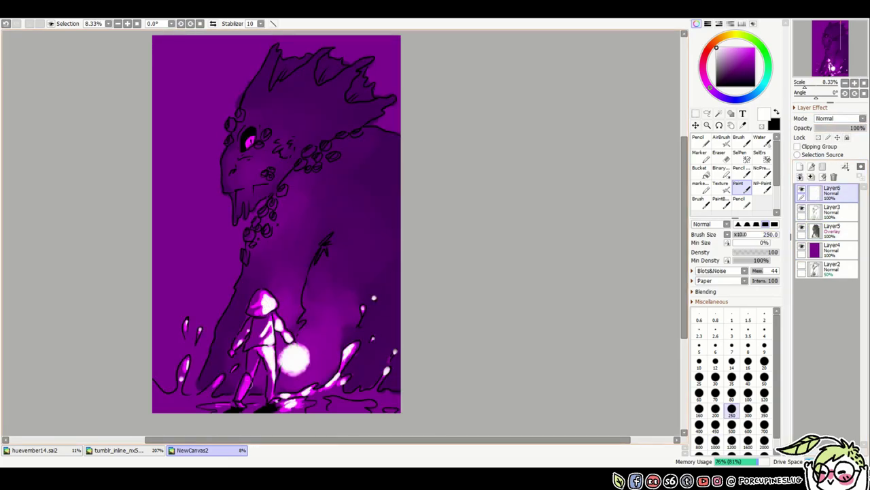
Merge the glow layer down, then undo the merge
{"action": "scroll", "coordinate": [843, 119], "scroll_direction": "down", "scroll_amount": 6}
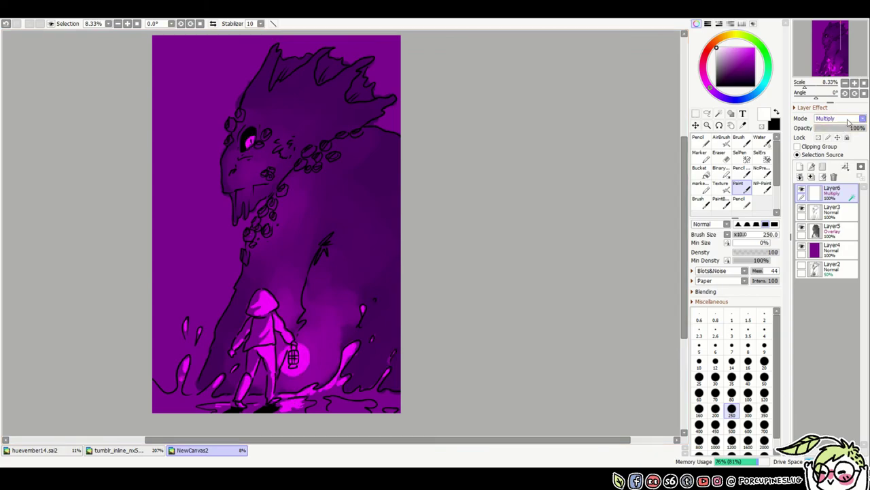
{"action": "scroll", "coordinate": [843, 119], "scroll_direction": "down", "scroll_amount": 1}
{"action": "scroll", "coordinate": [843, 119], "scroll_direction": "up", "scroll_amount": 1}
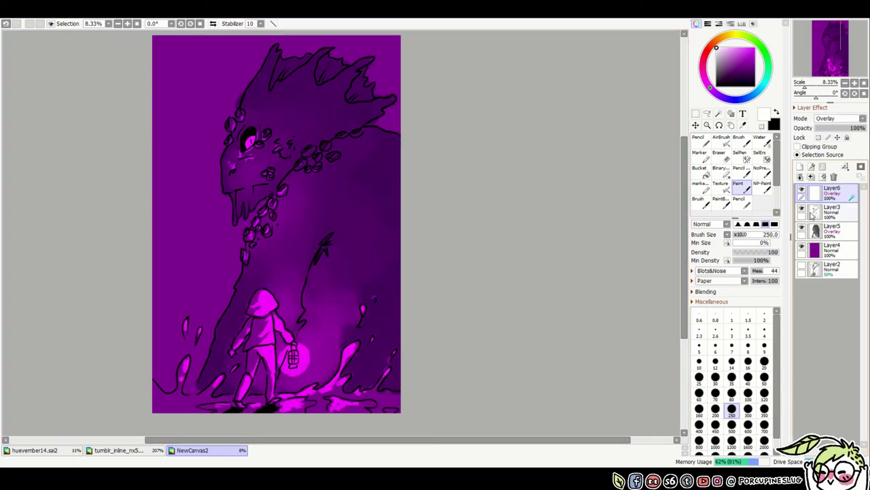
{"action": "left_click", "coordinate": [845, 167]}
{"action": "scroll", "coordinate": [840, 118], "scroll_direction": "down", "scroll_amount": 2}
{"action": "key", "text": "ctrl+z"}
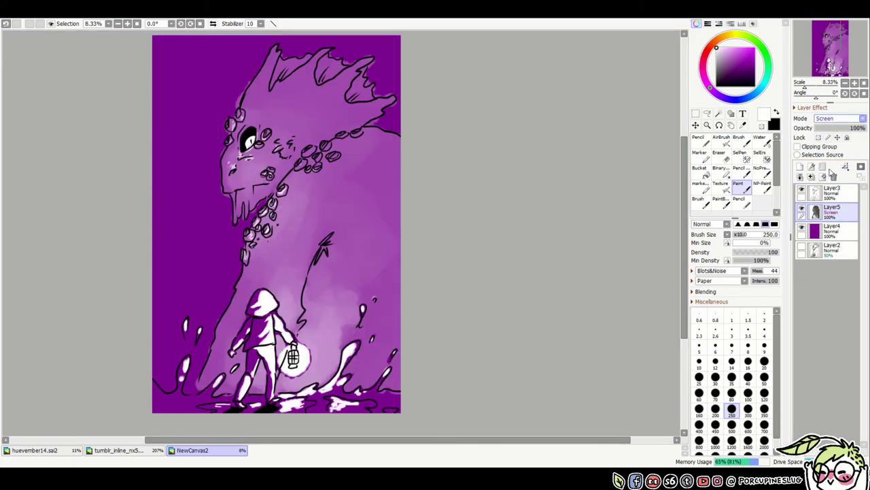
Wash black across the top of the canvas and merge that dark layer down
{"action": "mouse_move", "coordinate": [387, 41]}
{"action": "left_mouse_down"}
{"action": "mouse_move", "coordinate": [340, 229]}
{"action": "mouse_move", "coordinate": [394, 190]}
{"action": "left_mouse_up"}
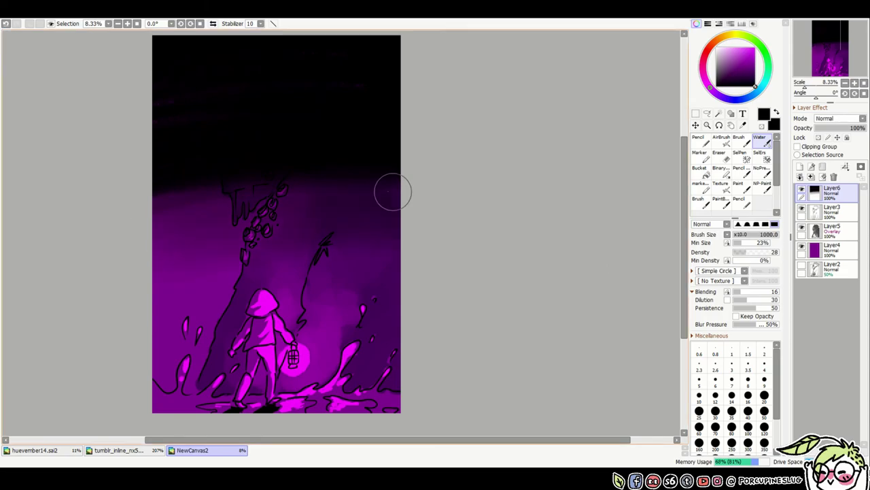
{"action": "scroll", "coordinate": [840, 119], "scroll_direction": "down", "scroll_amount": 2}
{"action": "left_click_drag", "start_coordinate": [858, 128], "coordinate": [847, 136]}
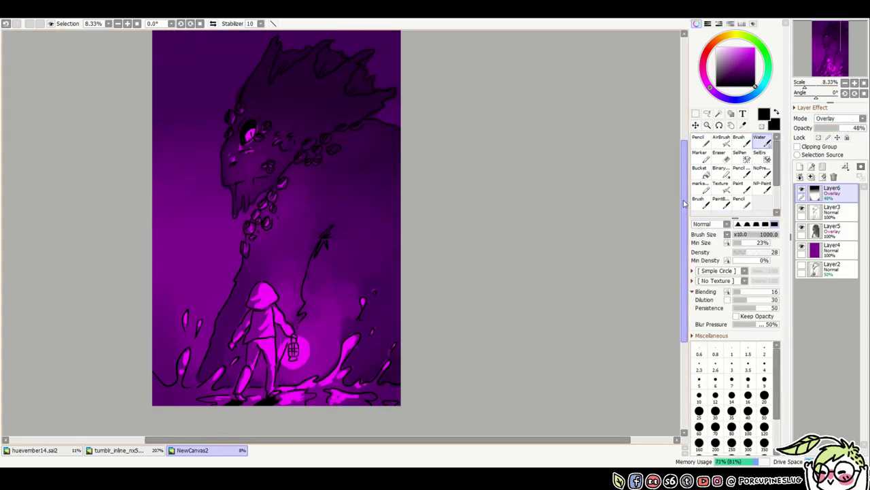
{"action": "left_click", "coordinate": [845, 167]}
Hide and re-show the purple background layer to compare the darkened scene
{"action": "left_click", "coordinate": [807, 206]}
{"action": "left_click", "coordinate": [802, 228]}
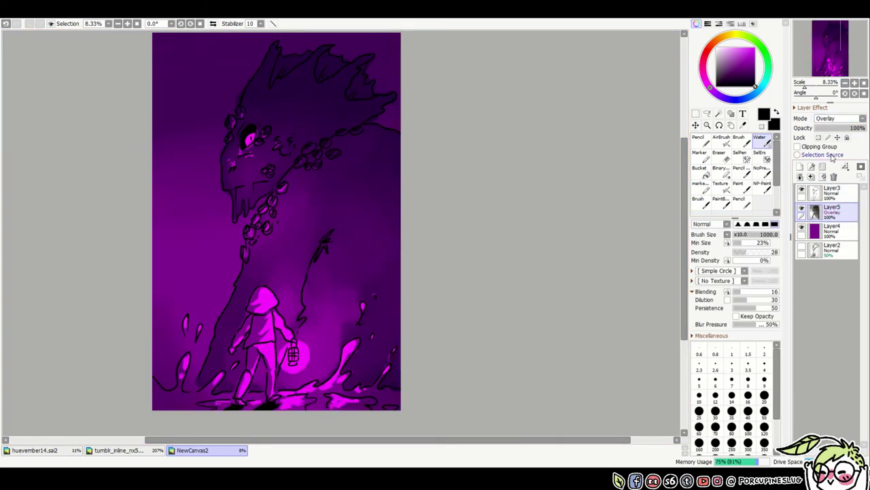
{"action": "left_click", "coordinate": [831, 193]}
{"action": "left_click", "coordinate": [719, 114]}
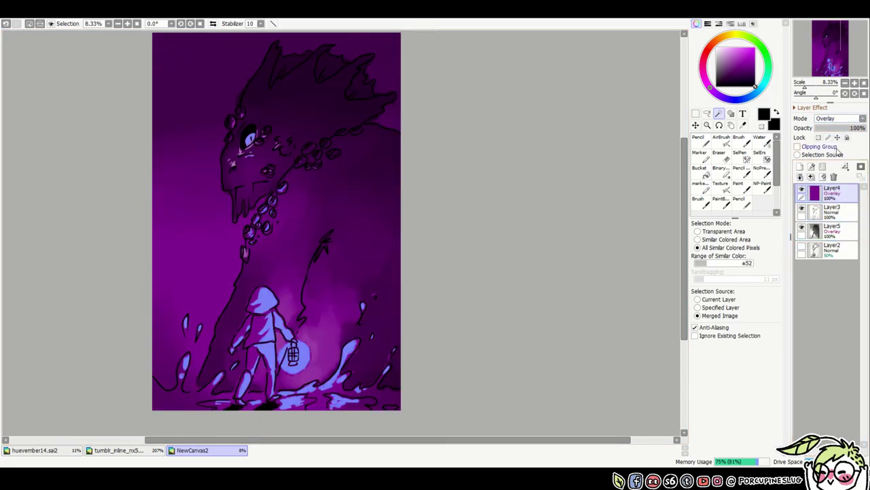